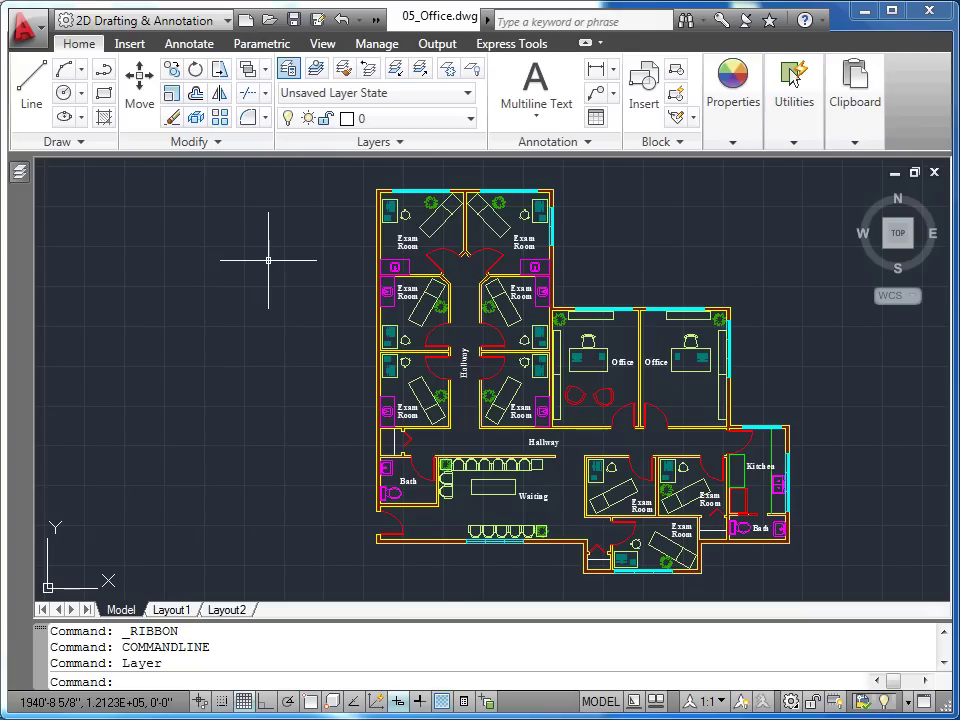
Look through the block list in the Insert dialog, then cancel without inserting anything
left_click(642, 104)
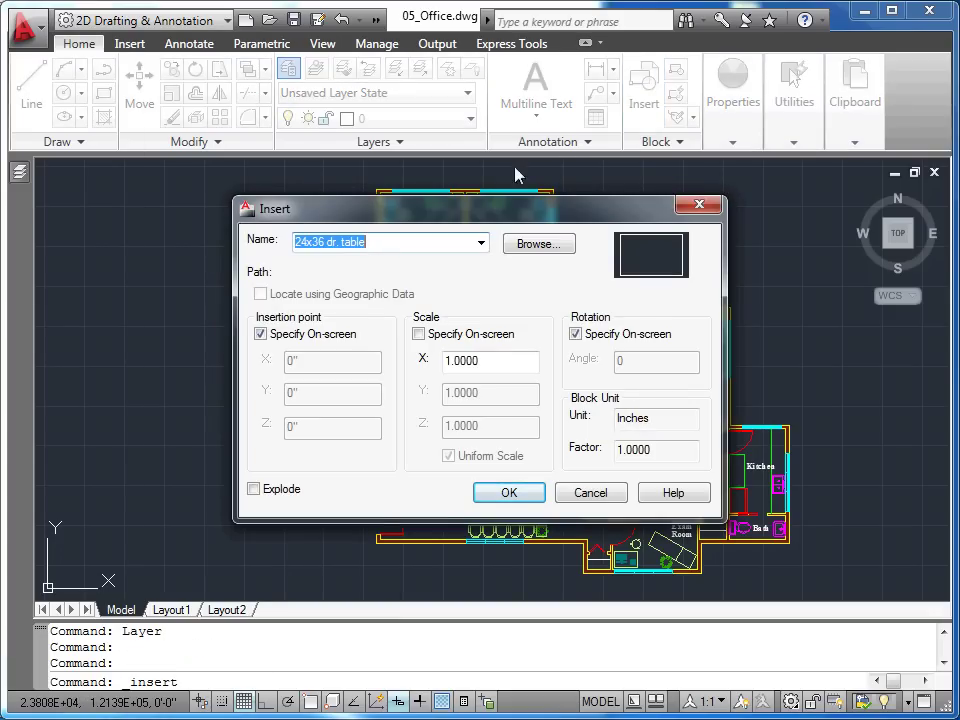
left_click(486, 242)
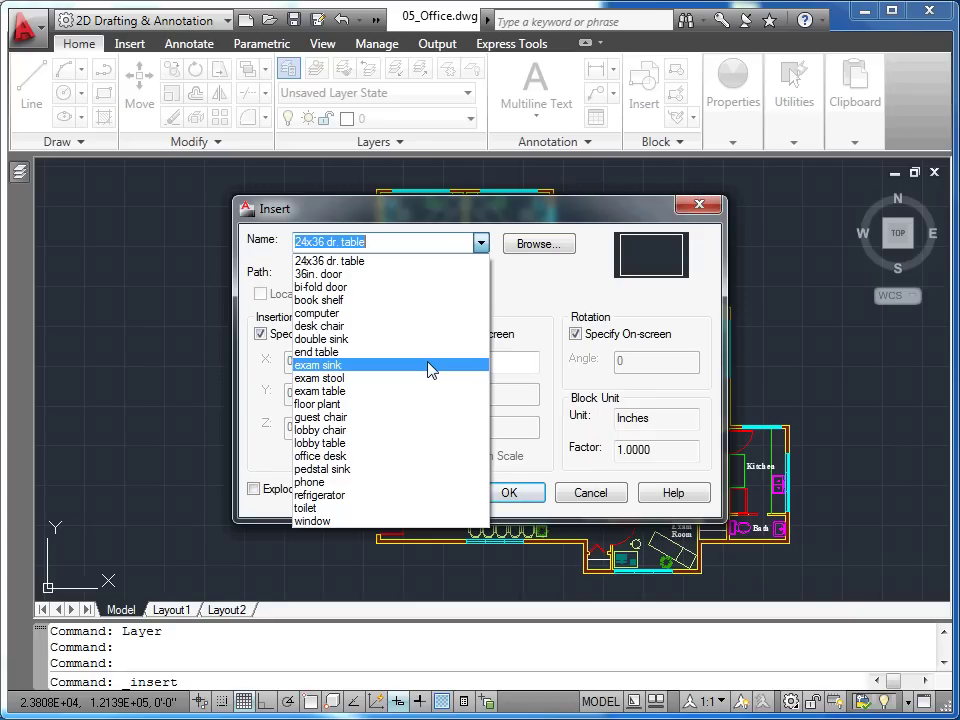
left_click(555, 292)
left_click(699, 205)
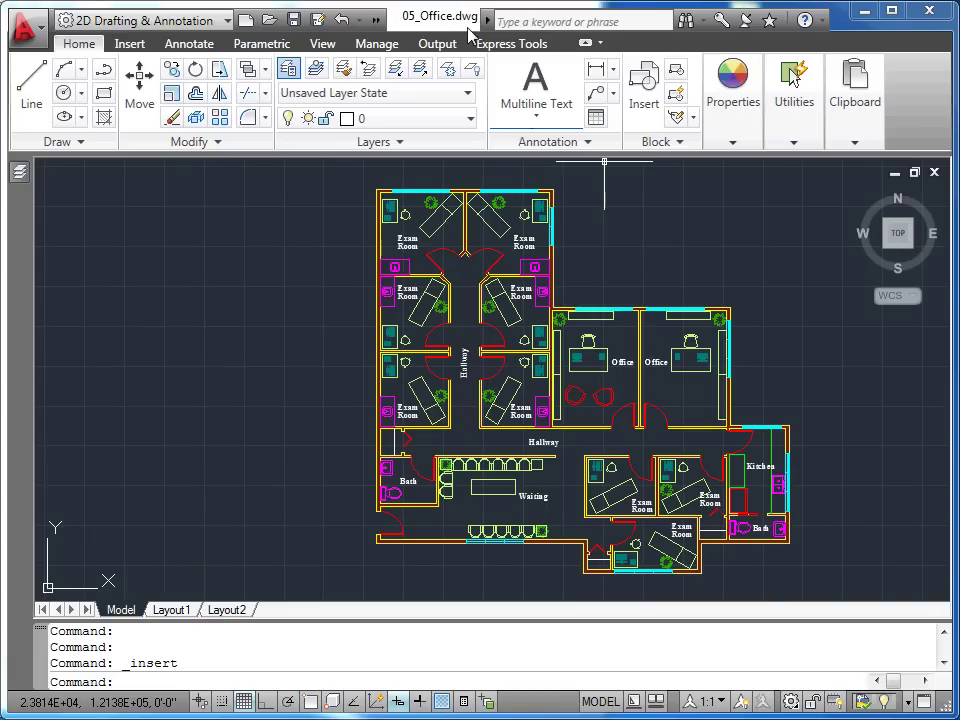
Close 05_Office discarding changes, and create Drawing1 from the acad.dwt template
mouse_move(898, 232)
left_click(934, 174)
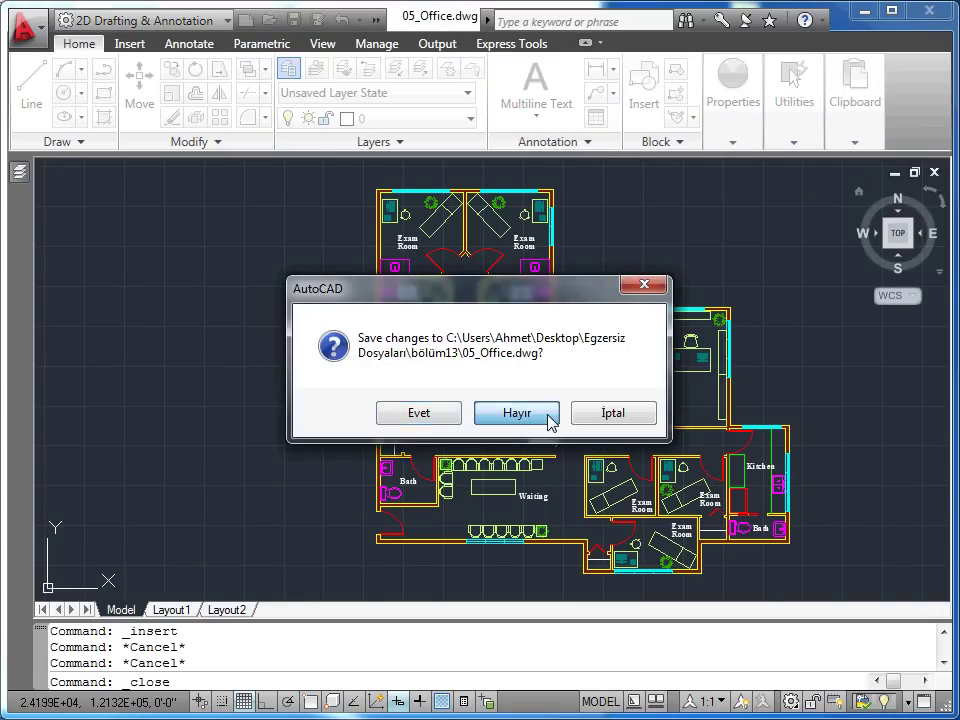
left_click(549, 419)
left_click(65, 24)
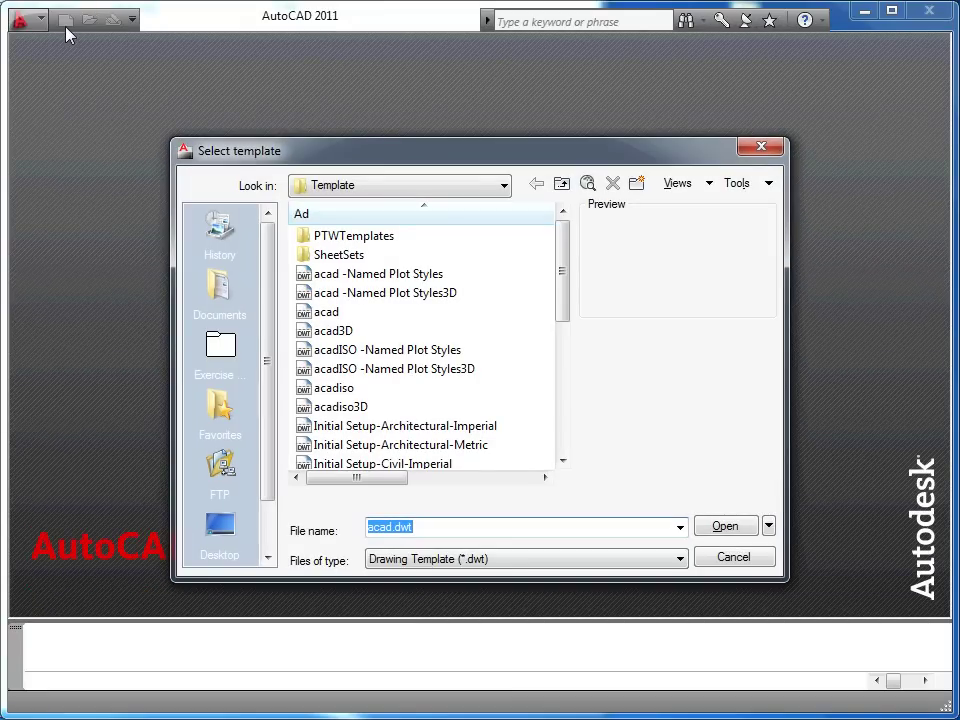
left_click(354, 313)
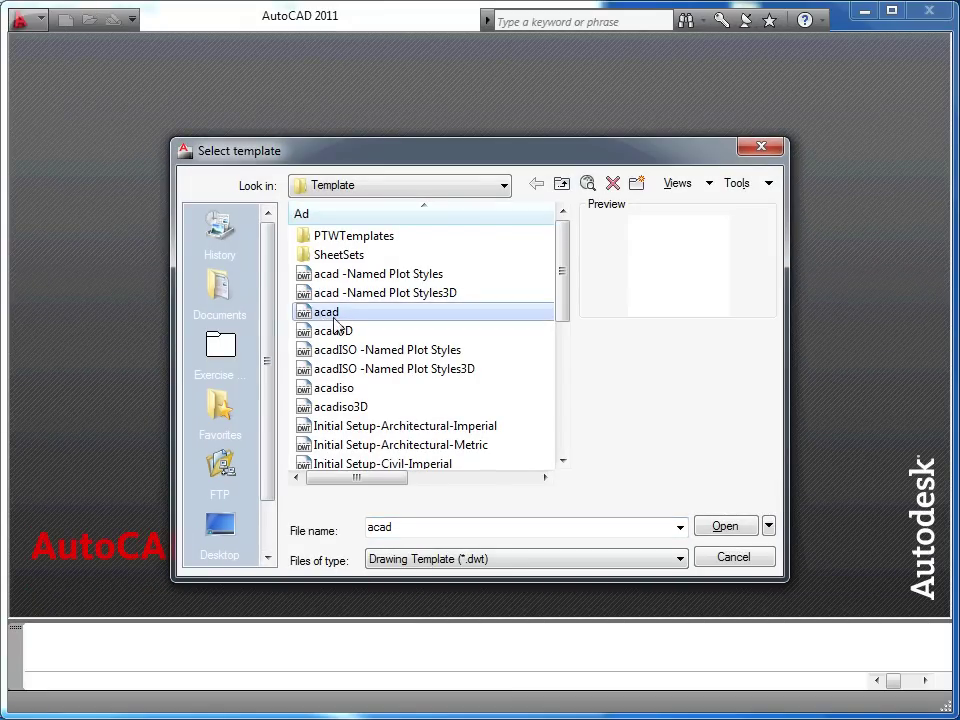
left_click(728, 528)
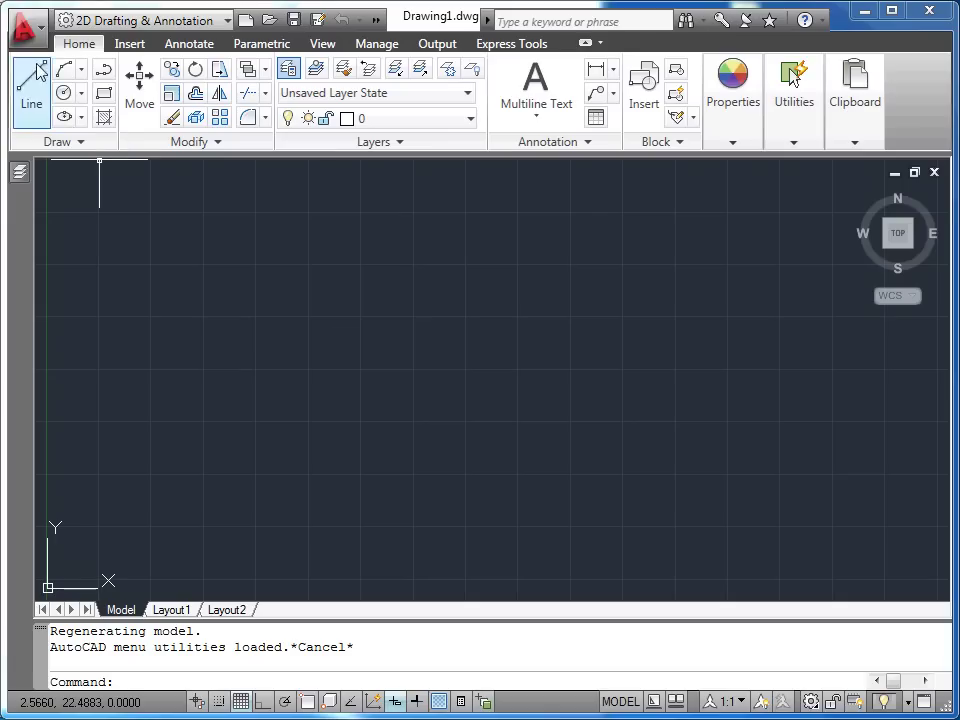
In the Drawing Units dialog, change Length Type to Architectural and confirm
left_click(24, 30)
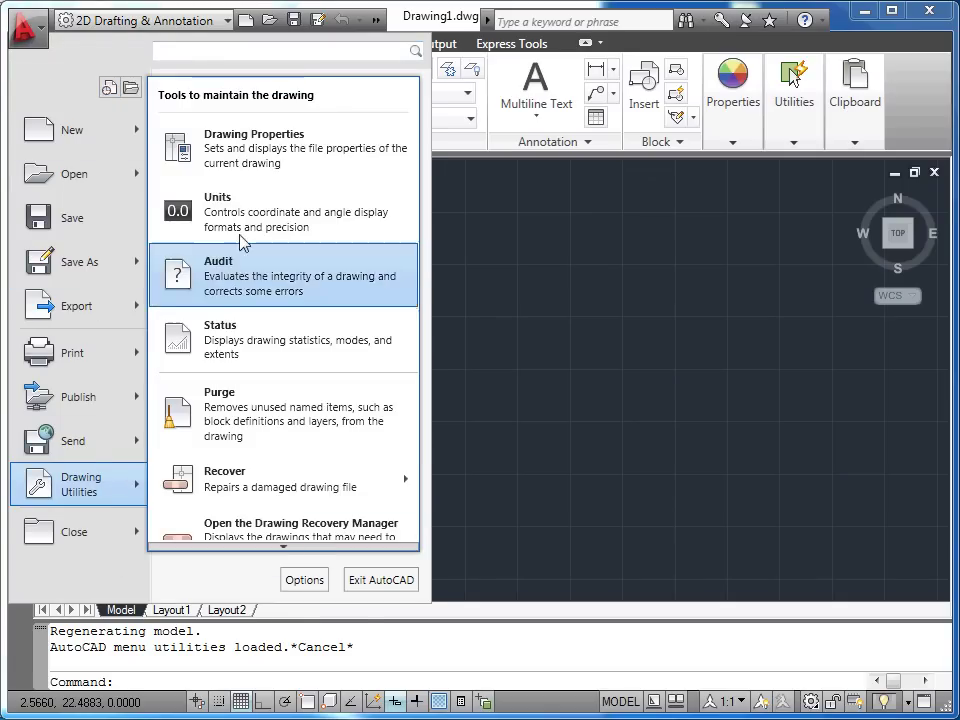
mouse_move(78, 484)
left_click(225, 200)
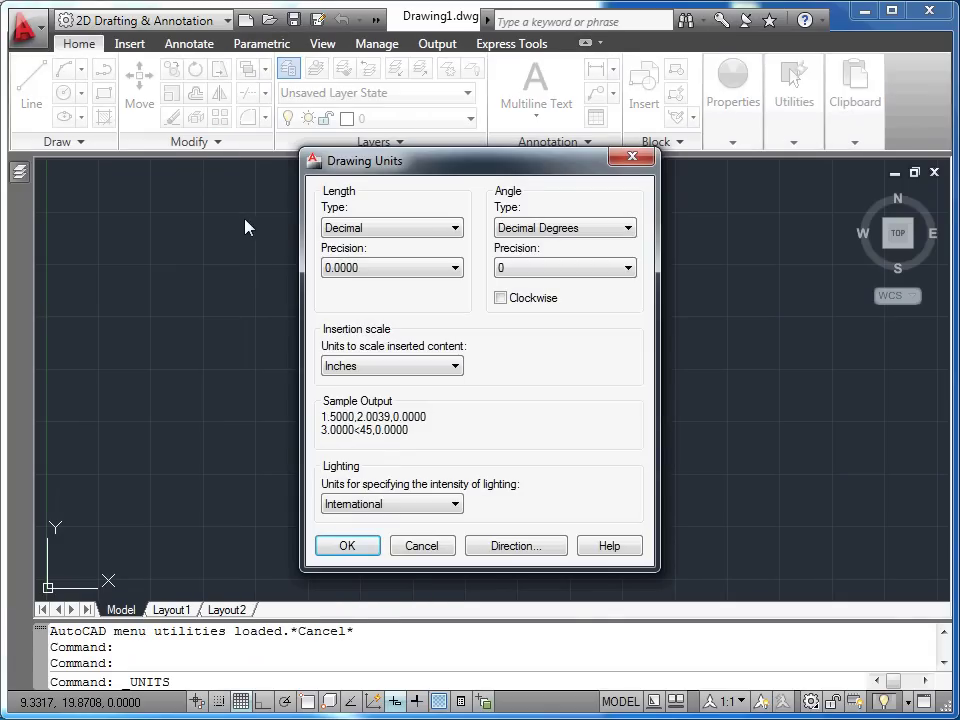
left_click(451, 228)
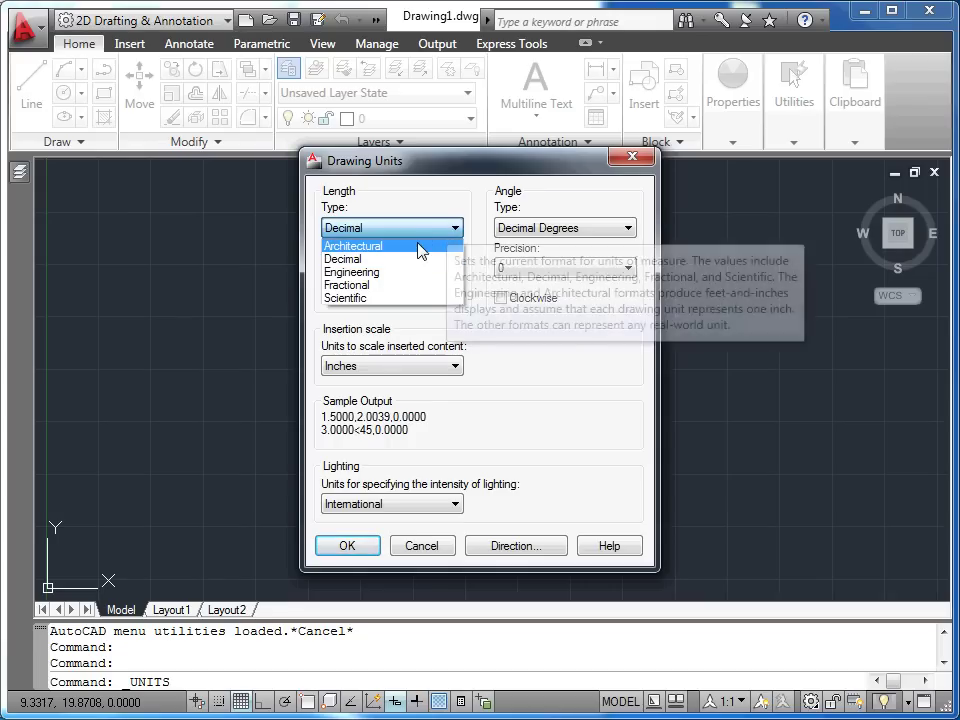
left_click(419, 246)
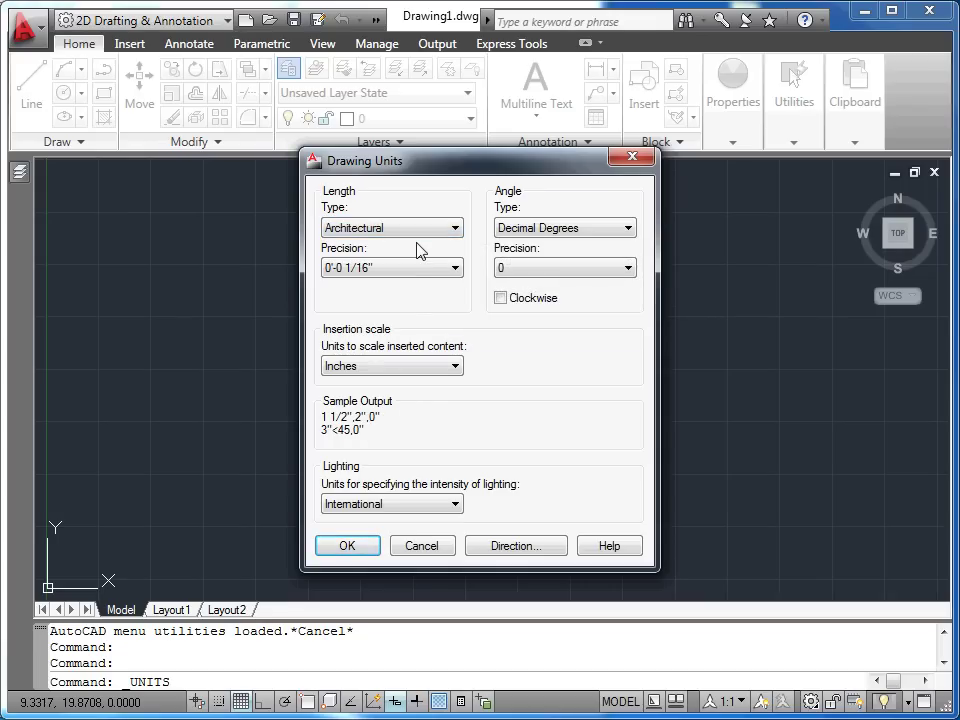
left_click(346, 546)
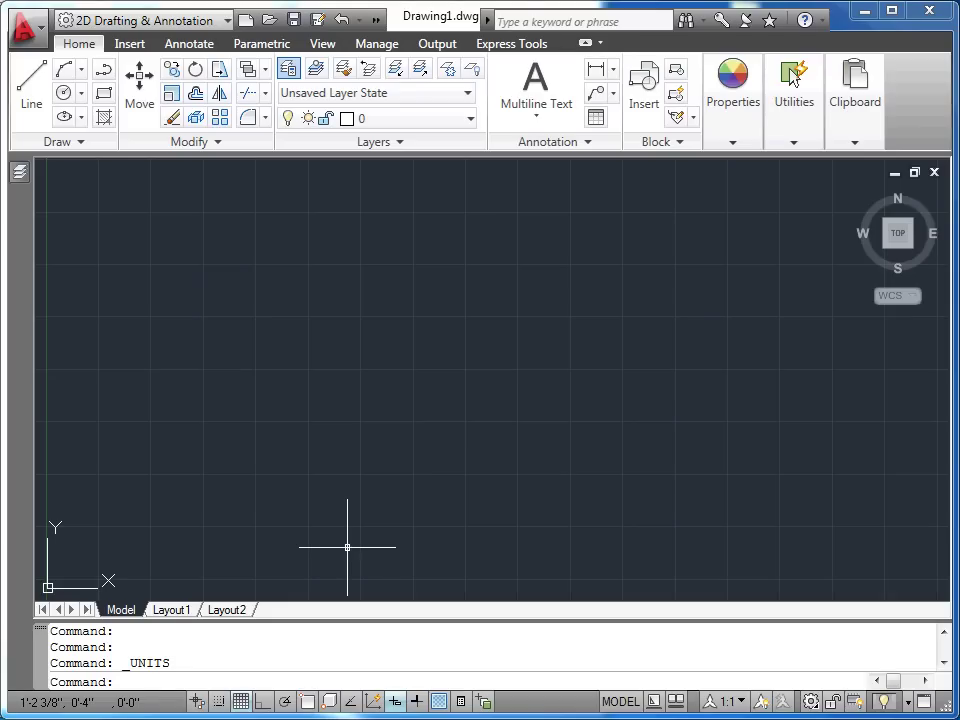
Open DesignCenter from the View tab's expanded Palettes panel
left_click(323, 46)
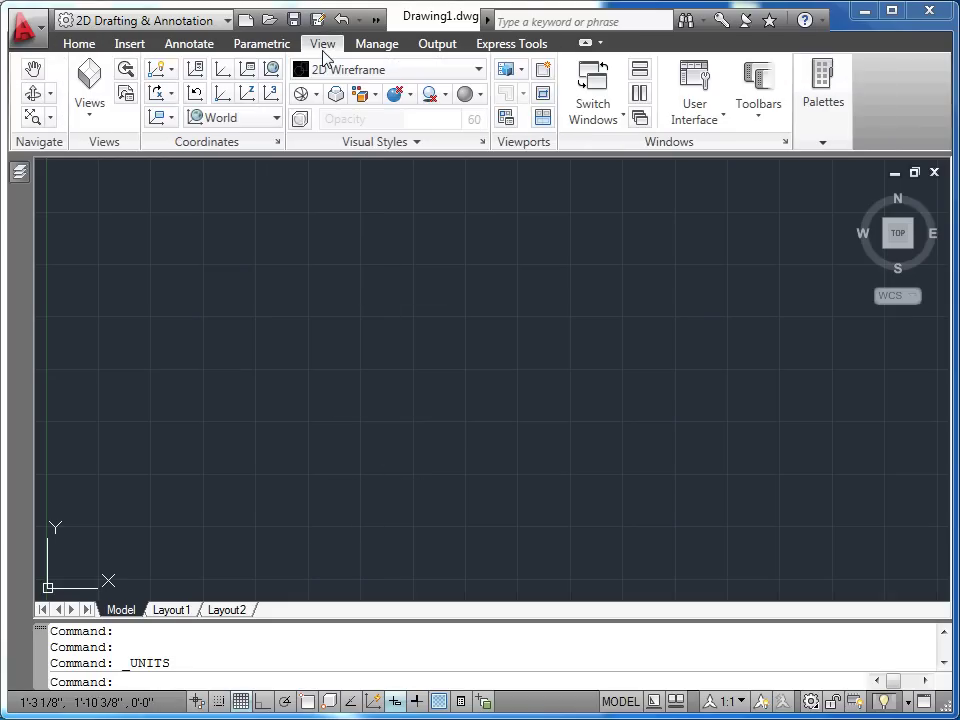
left_click(820, 143)
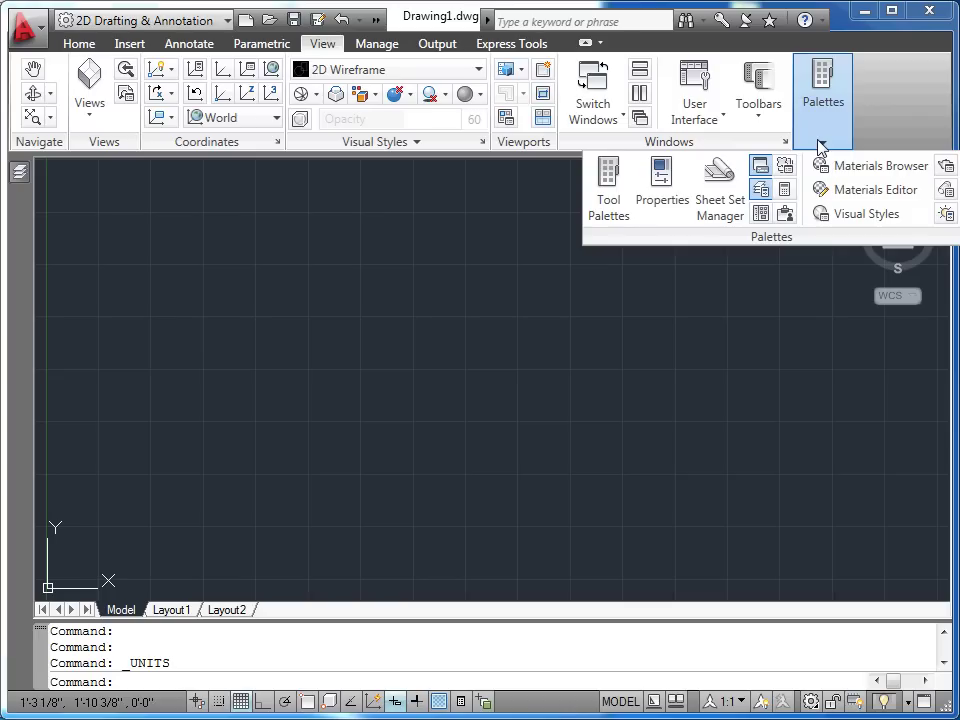
left_click(760, 212)
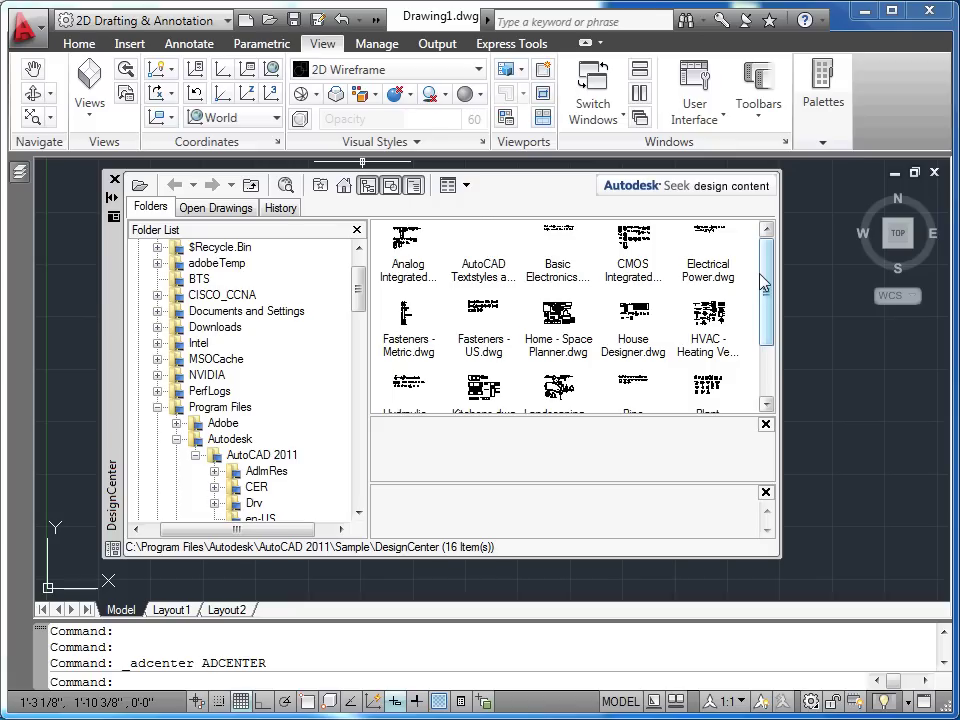
Browse the Folder List to AutoCAD 2011 > Sample > DesignCenter and make it Home
mouse_move(360, 291)
left_mouse_down()
mouse_move(360, 392)
mouse_move(357, 298)
mouse_move(358, 325)
left_mouse_up()
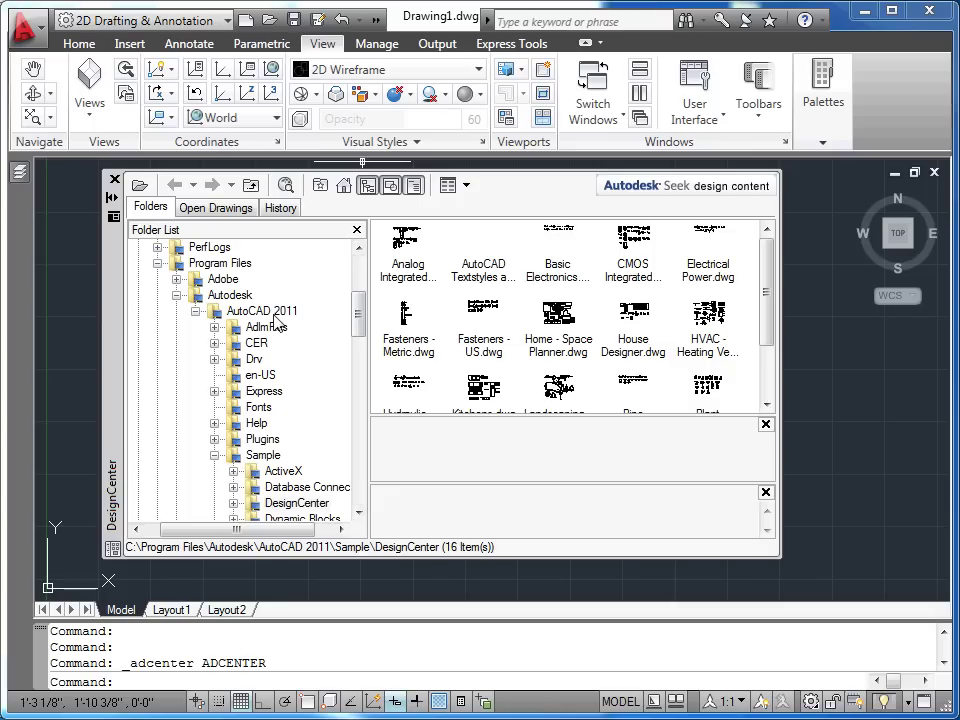
left_click_drag(357, 318, 360, 358)
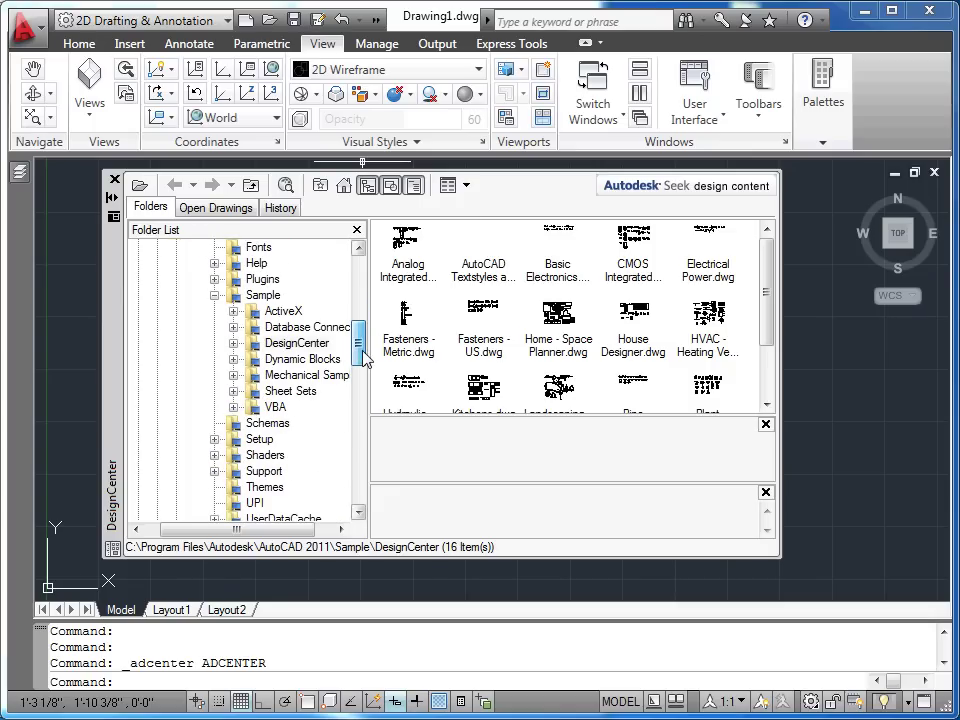
left_click(300, 345)
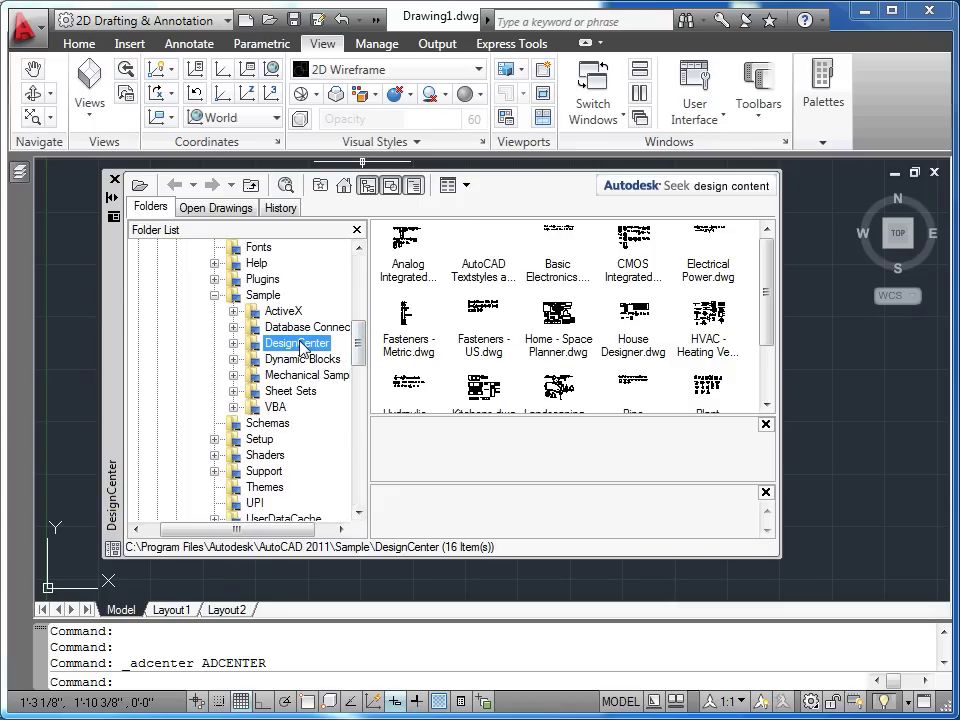
left_click(233, 343)
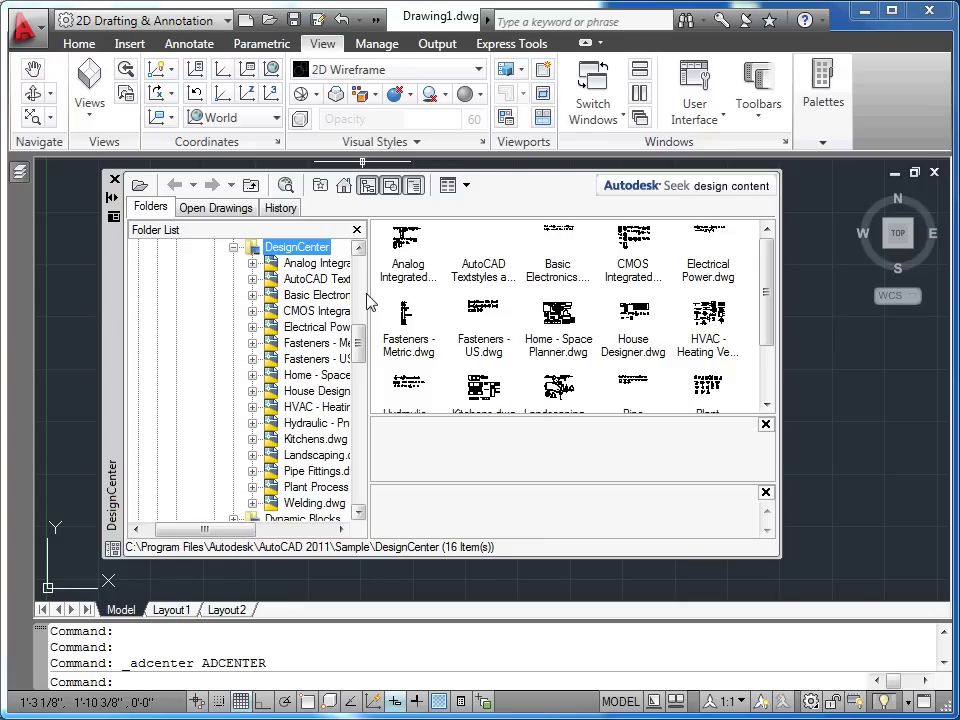
right_click(312, 248)
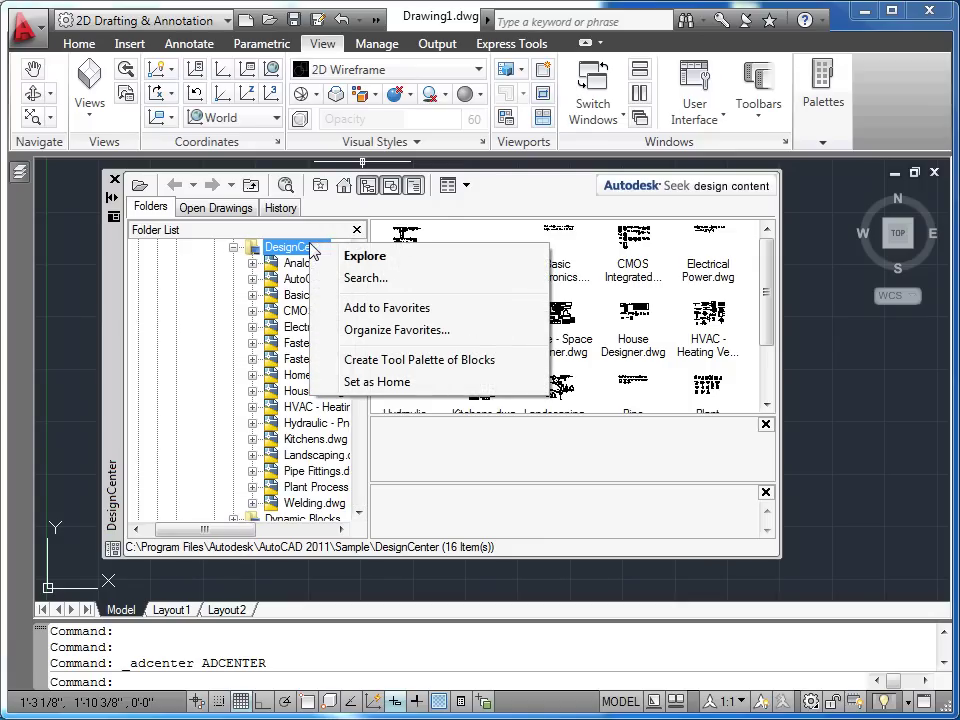
left_click(380, 386)
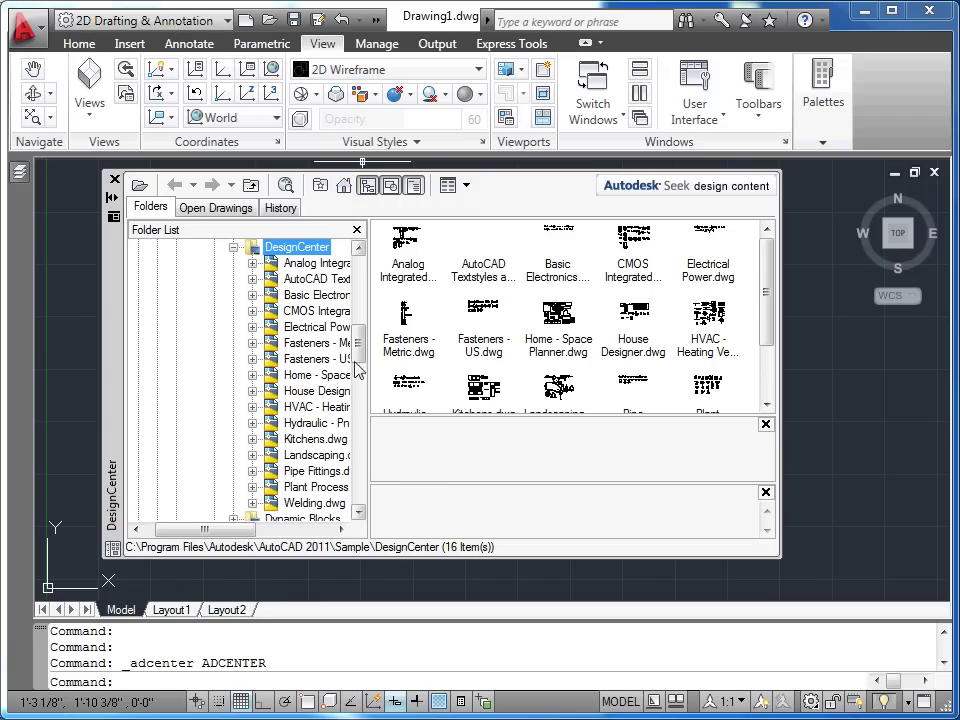
left_click_drag(360, 358, 366, 470)
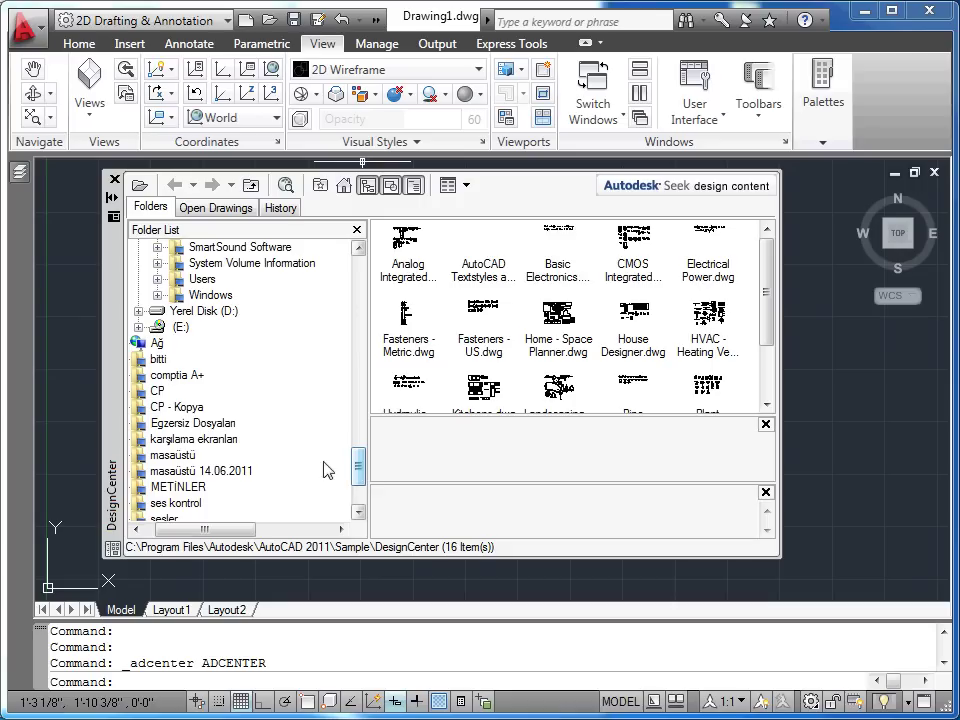
Expand Egzersiz Dosyaları > bölüm13 > 05_Office.dwg and show its 21 blocks
double_click(214, 423)
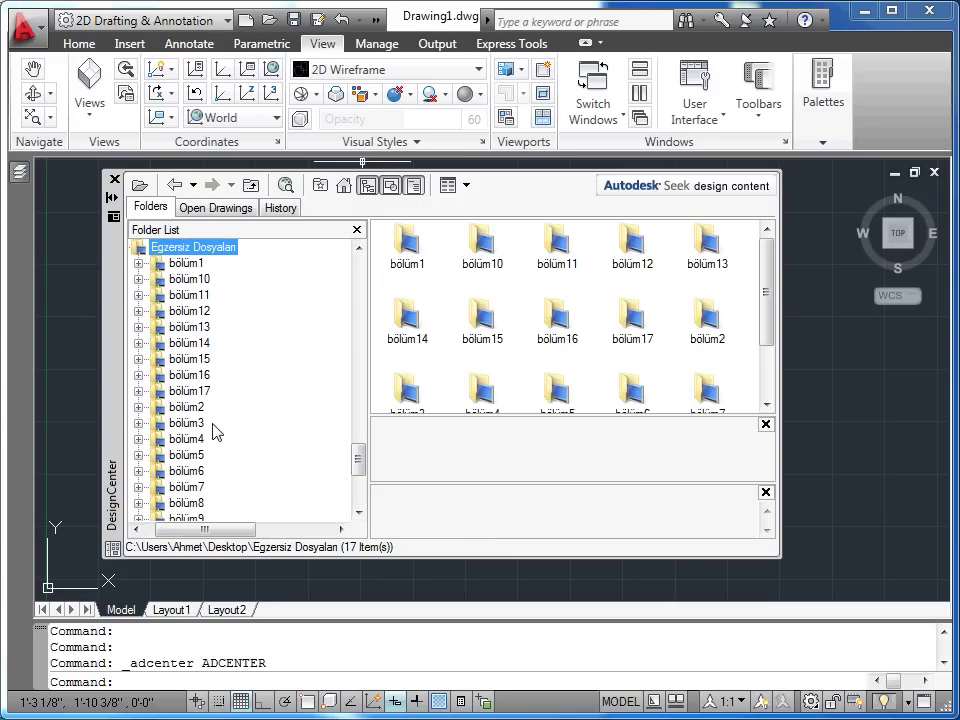
left_click(139, 327)
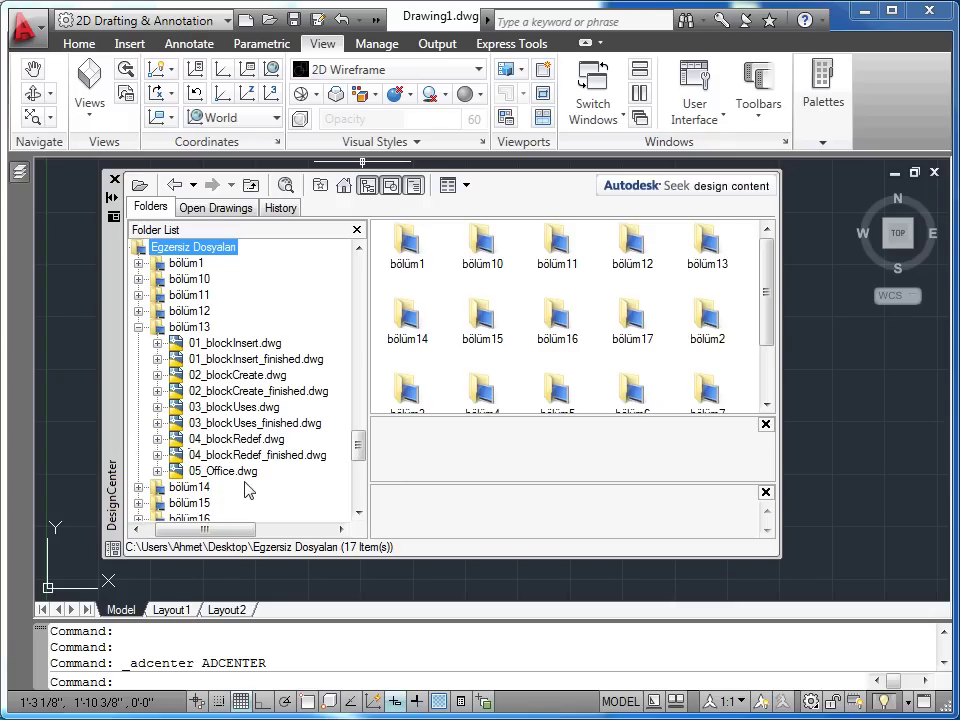
left_click(157, 471)
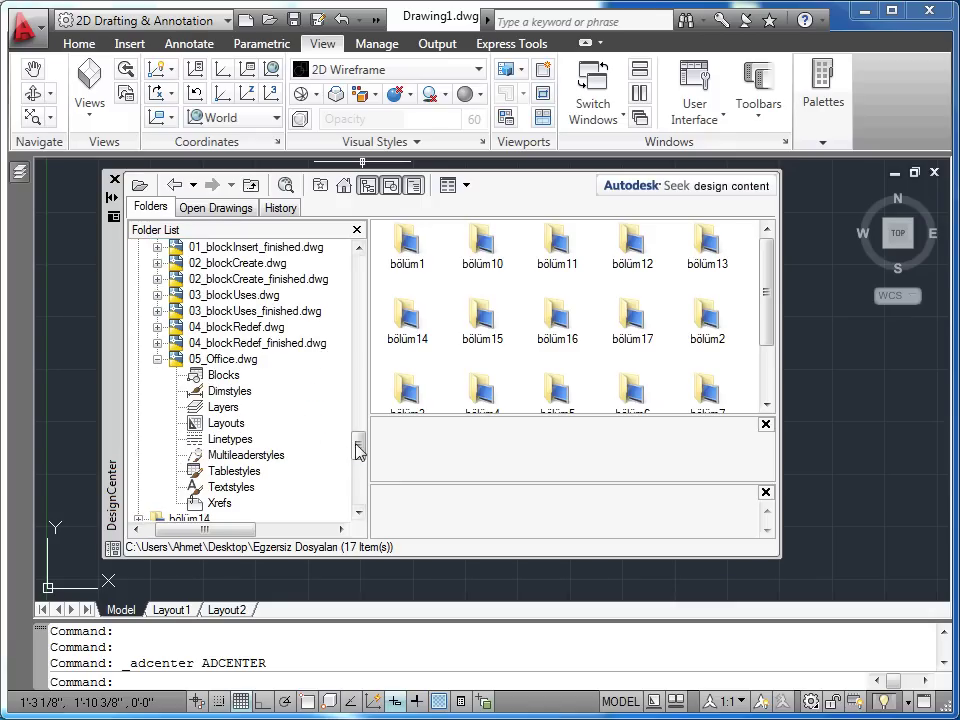
left_click_drag(358, 443, 360, 455)
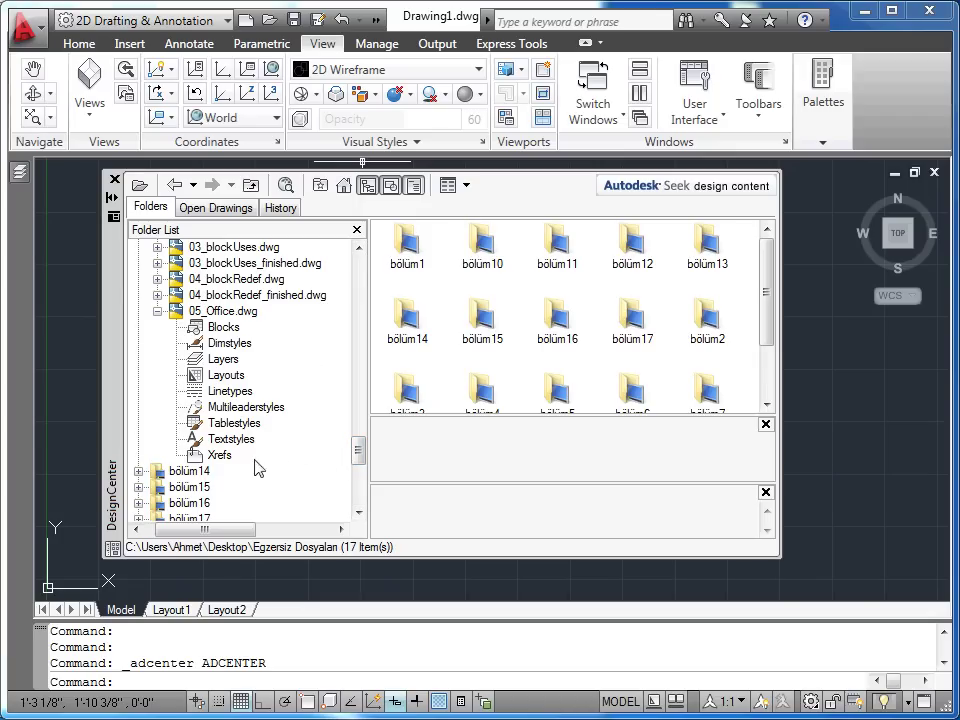
left_click(211, 330)
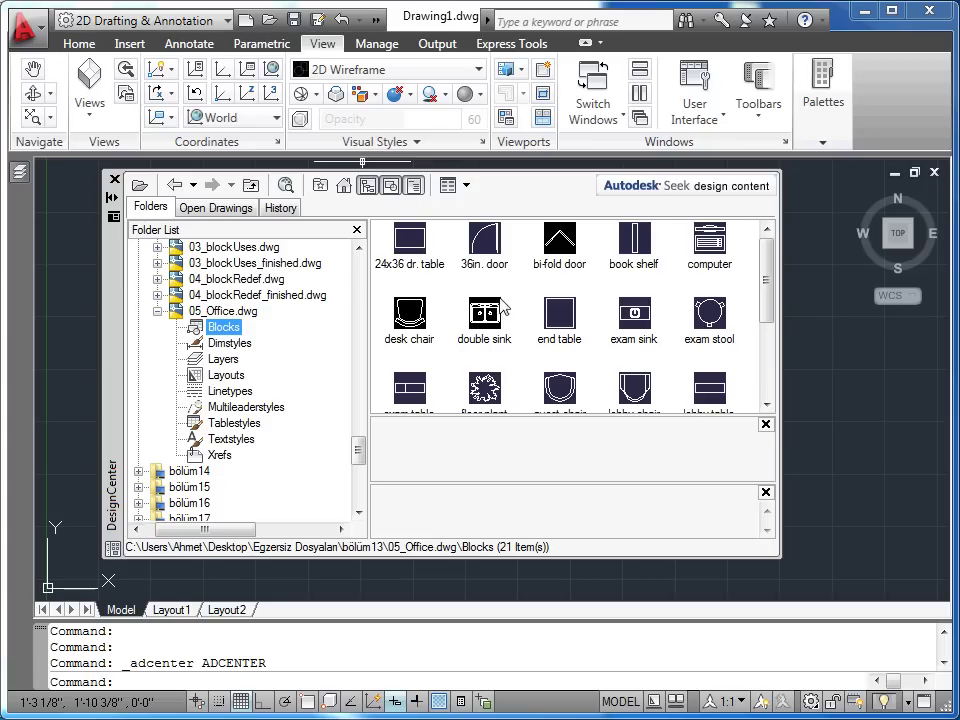
Drag the computer desk block onto the drawing's right side and regenerate with RE
left_click_drag(767, 317, 773, 288)
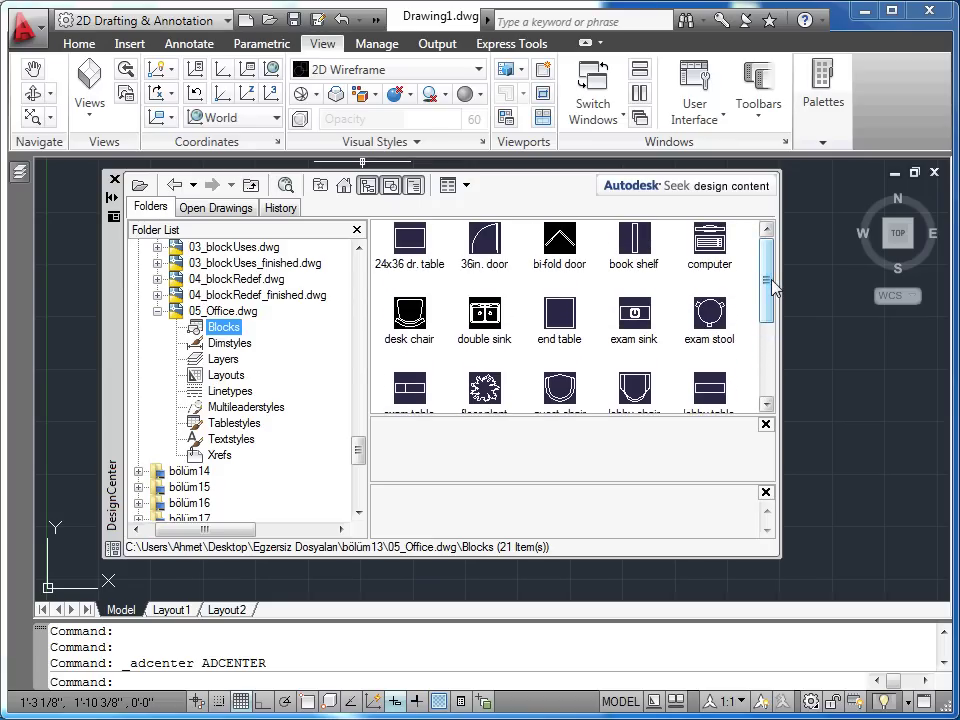
left_click_drag(118, 397, 84, 404)
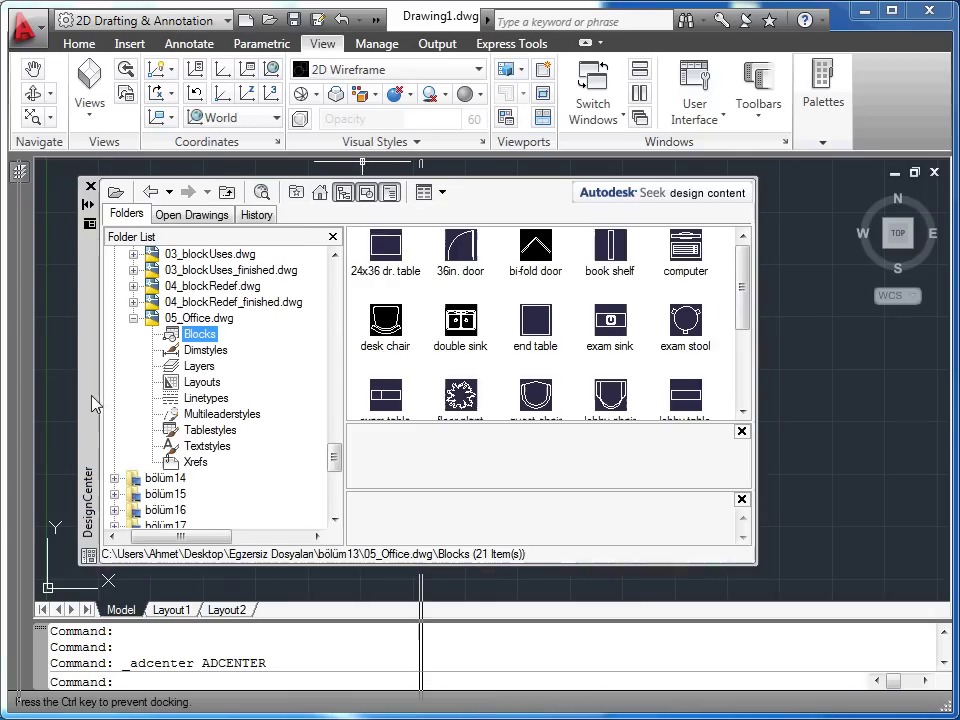
left_click(682, 262)
left_click_drag(682, 262, 818, 363)
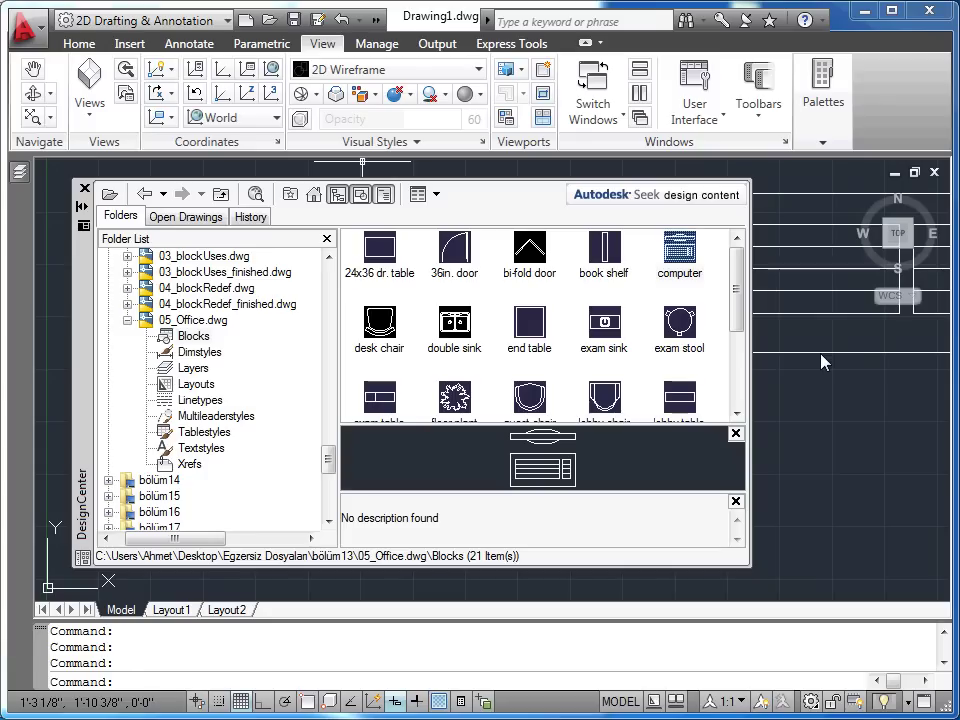
left_click_drag(818, 363, 818, 390)
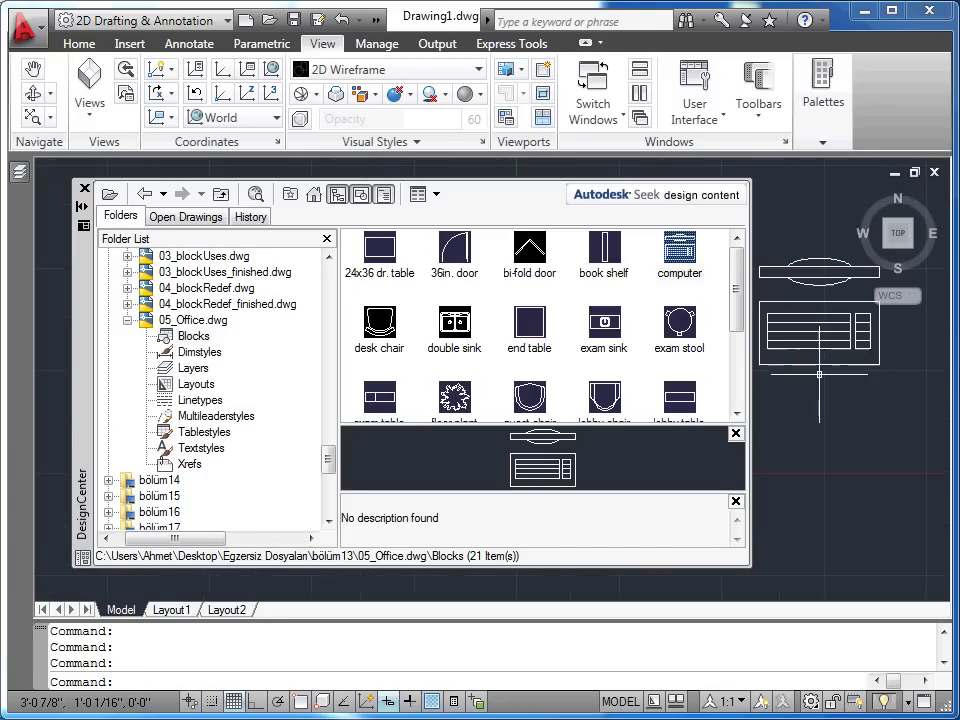
mouse_move(818, 390)
middle_mouse_down()
mouse_move(915, 396)
mouse_move(863, 408)
middle_mouse_up()
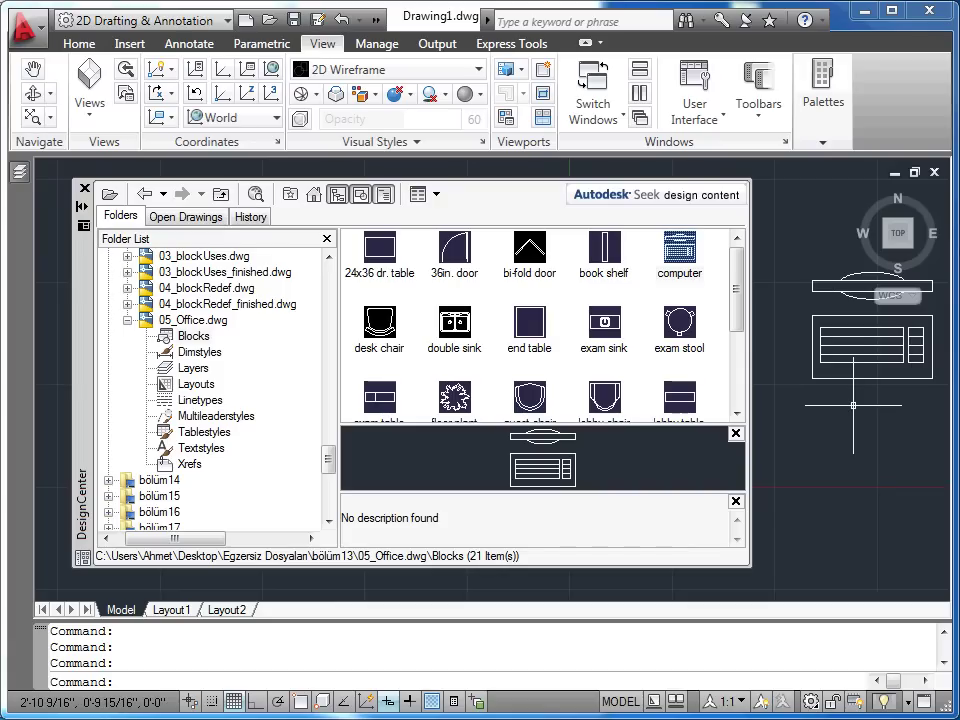
type("re")
key("Return")
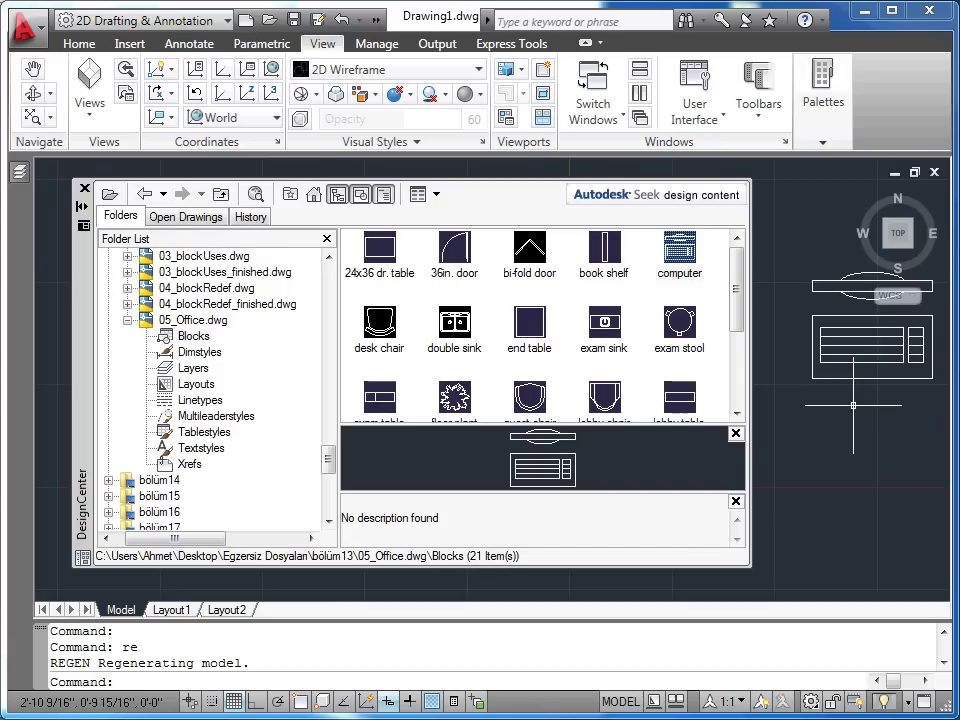
middle_click_drag(853, 405, 838, 400)
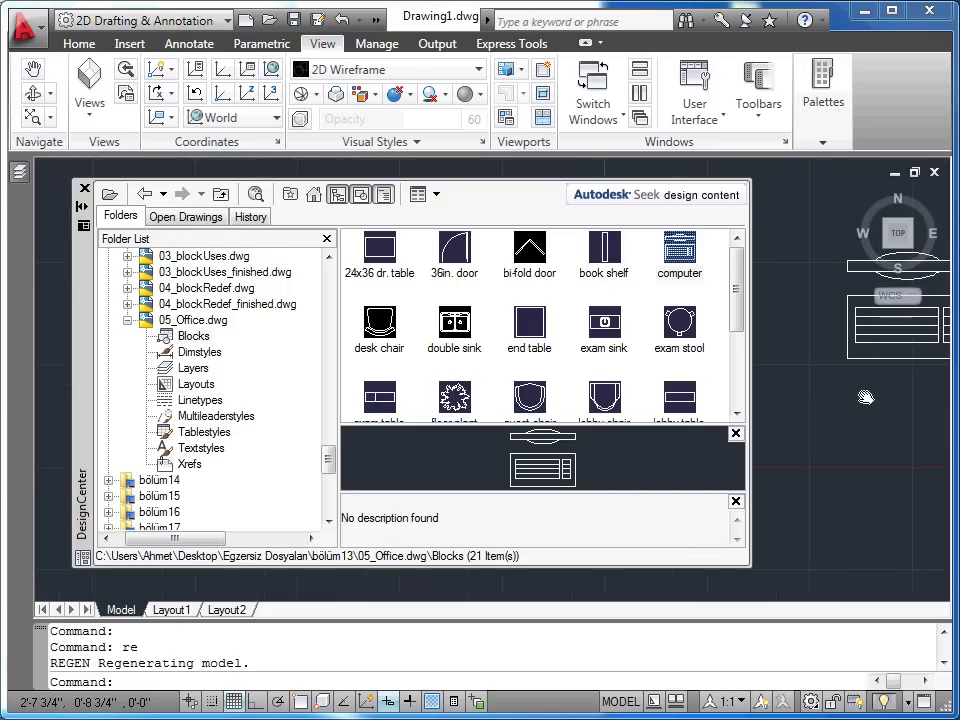
Drag the floor plant block into the drawing just below the desk
scroll(835, 400, "down", 2)
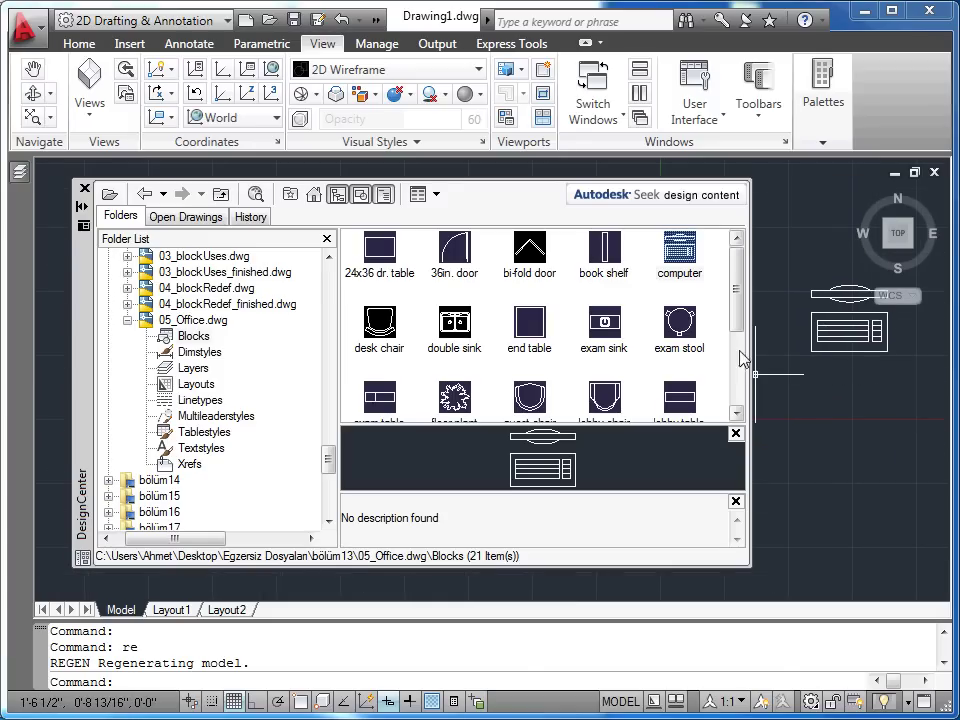
scroll(740, 333, "down", 1)
scroll(740, 333, "down", 1)
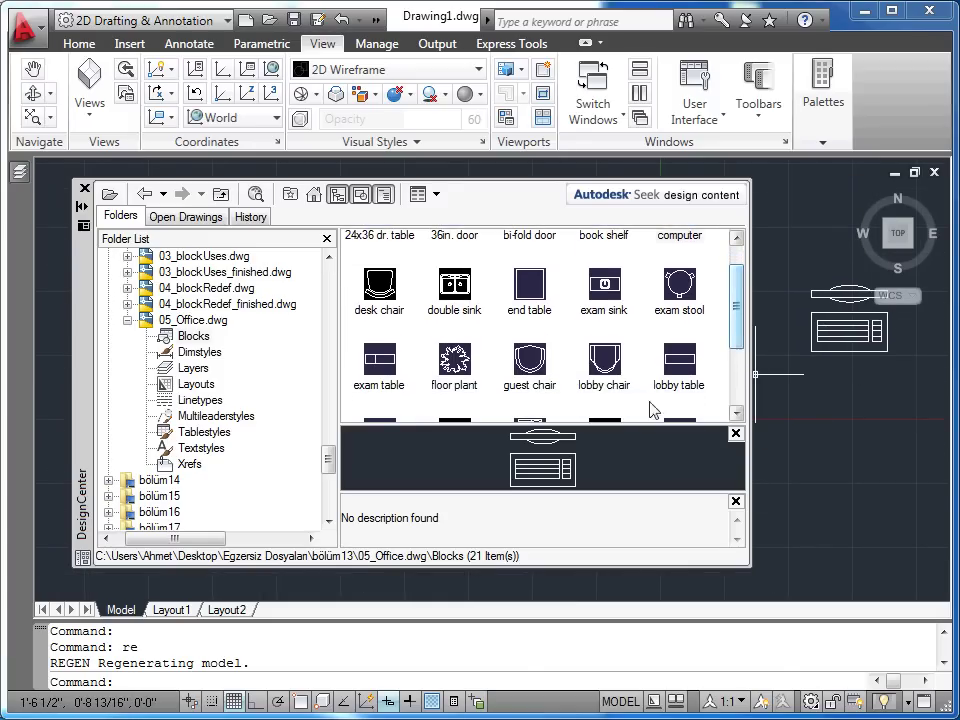
left_click(454, 362)
left_click_drag(454, 366, 855, 412)
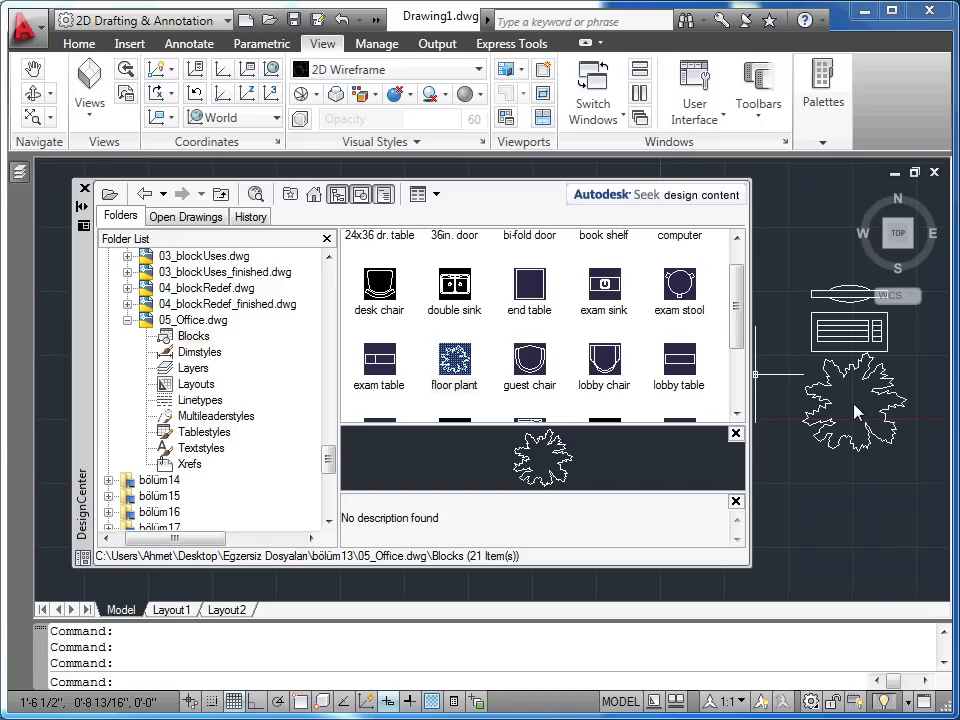
left_click(855, 412)
key("Escape")
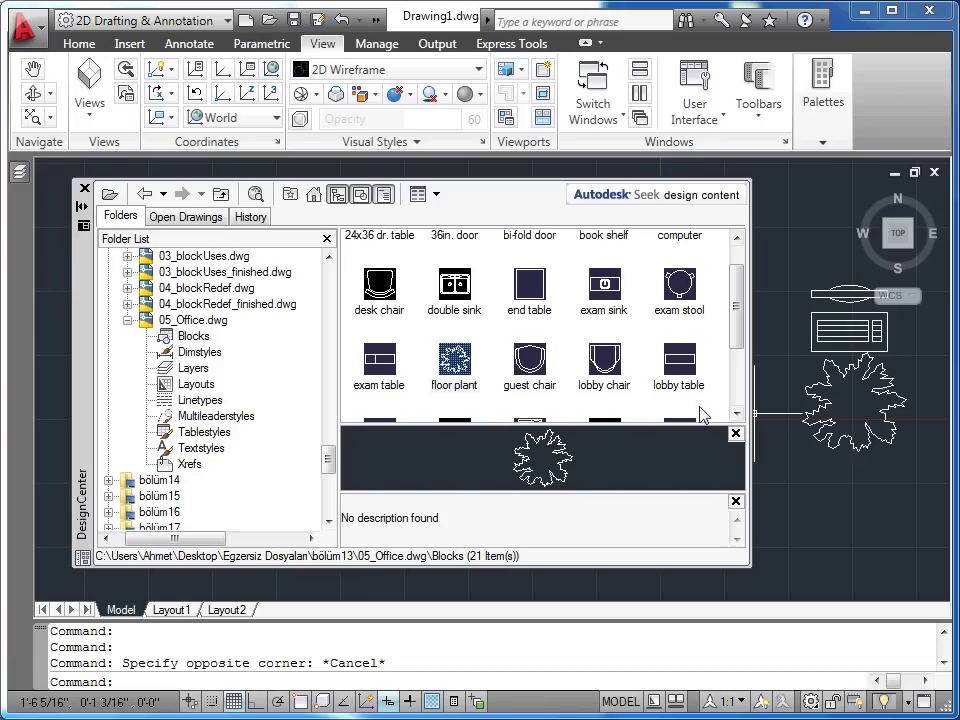
Insert the guest chair block at lower right, below the plant, with 0 rotation
left_click(540, 366)
double_click(540, 366)
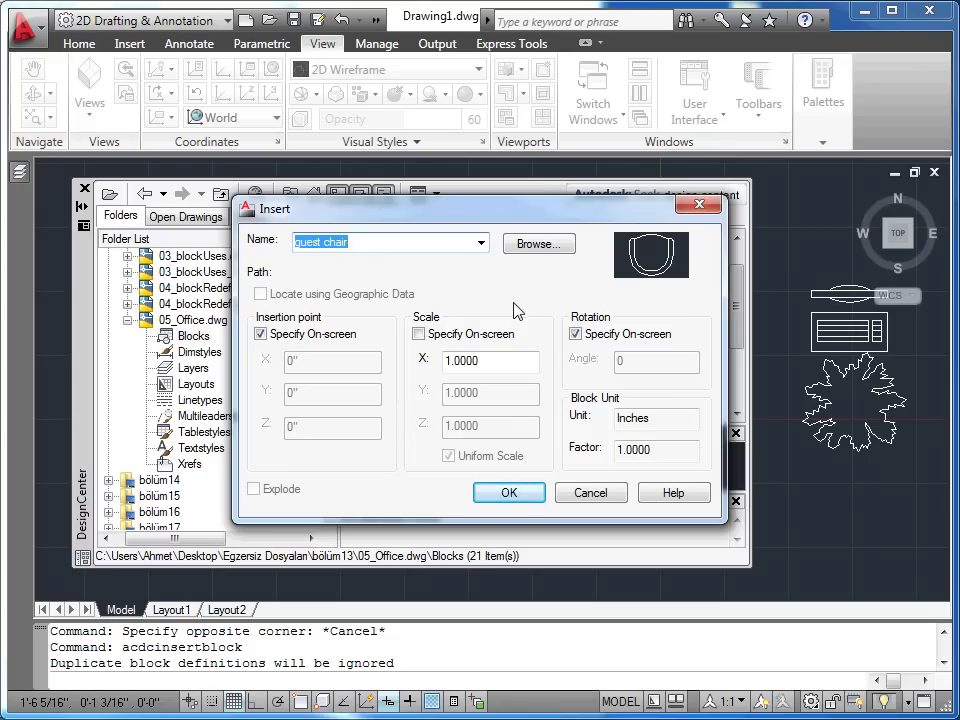
left_click(526, 500)
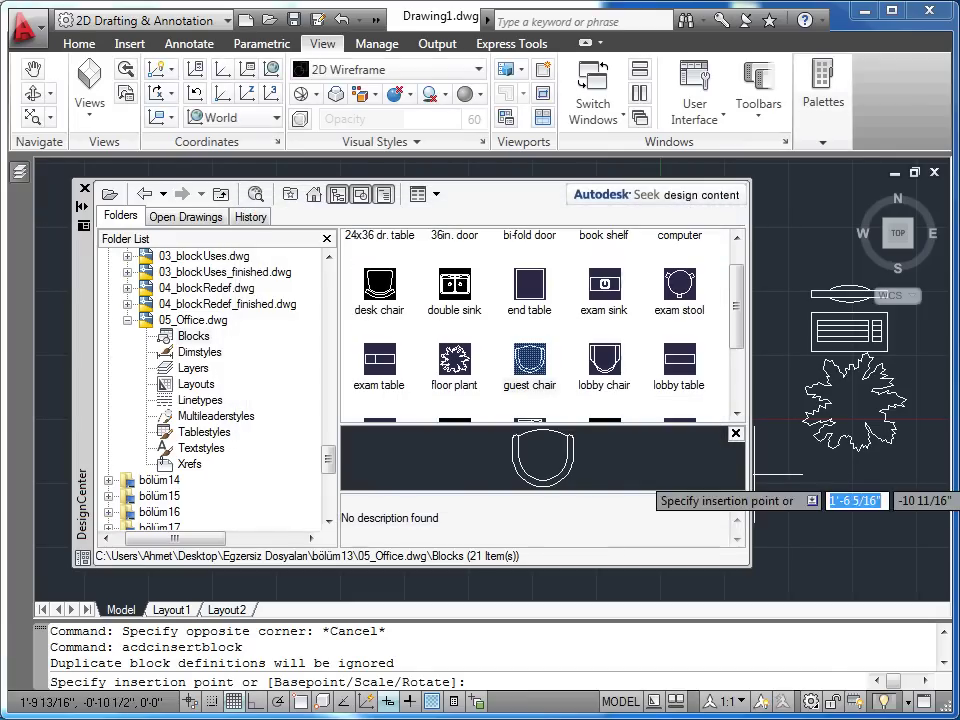
left_click(850, 510)
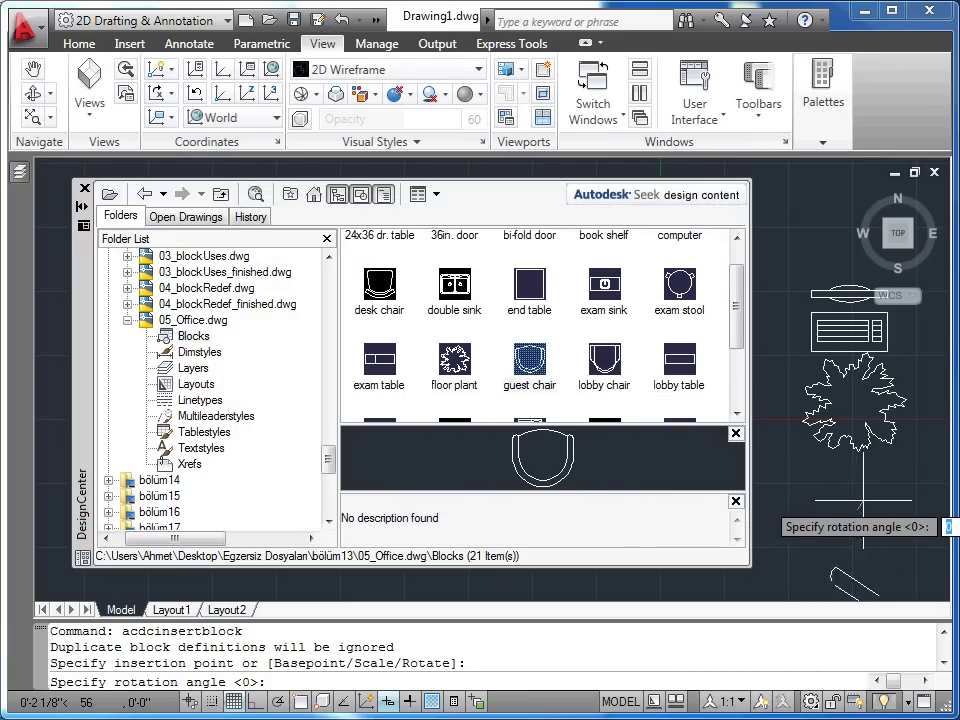
key("Return")
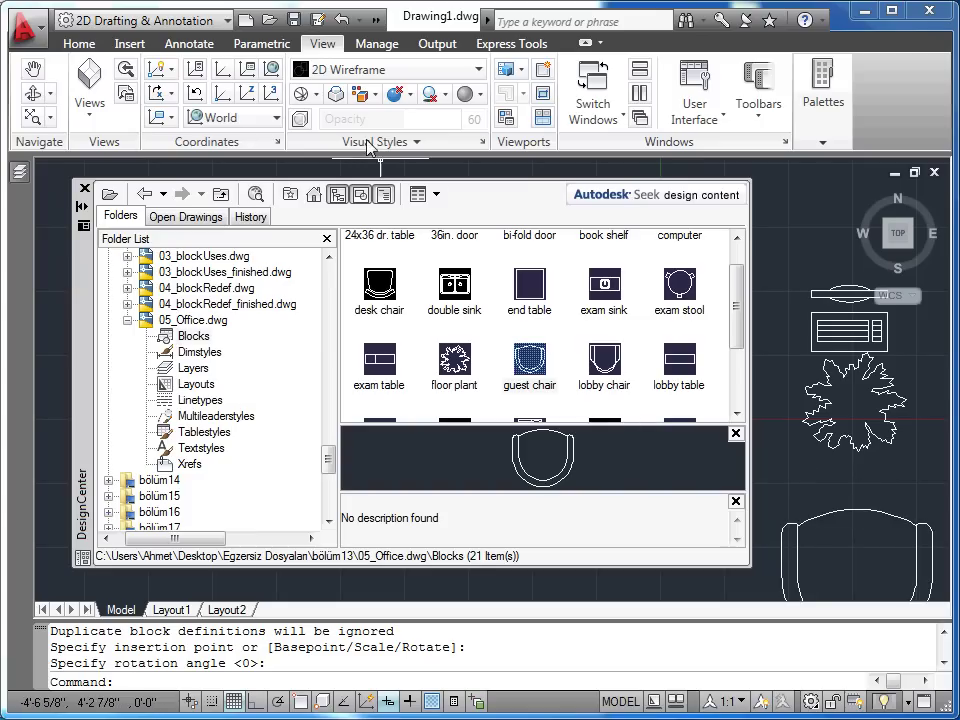
left_click(300, 21)
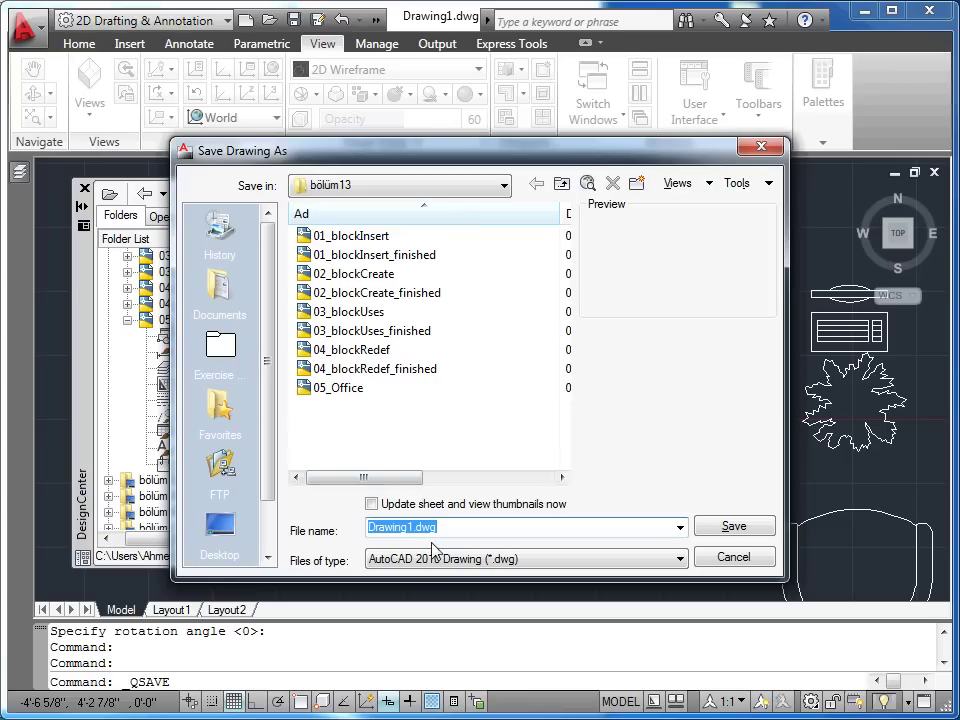
Save the drawing in bölüm13 under the file name 'furniture sembols'
left_click_drag(410, 528, 322, 524)
type("furniture sembols")
left_click(732, 526)
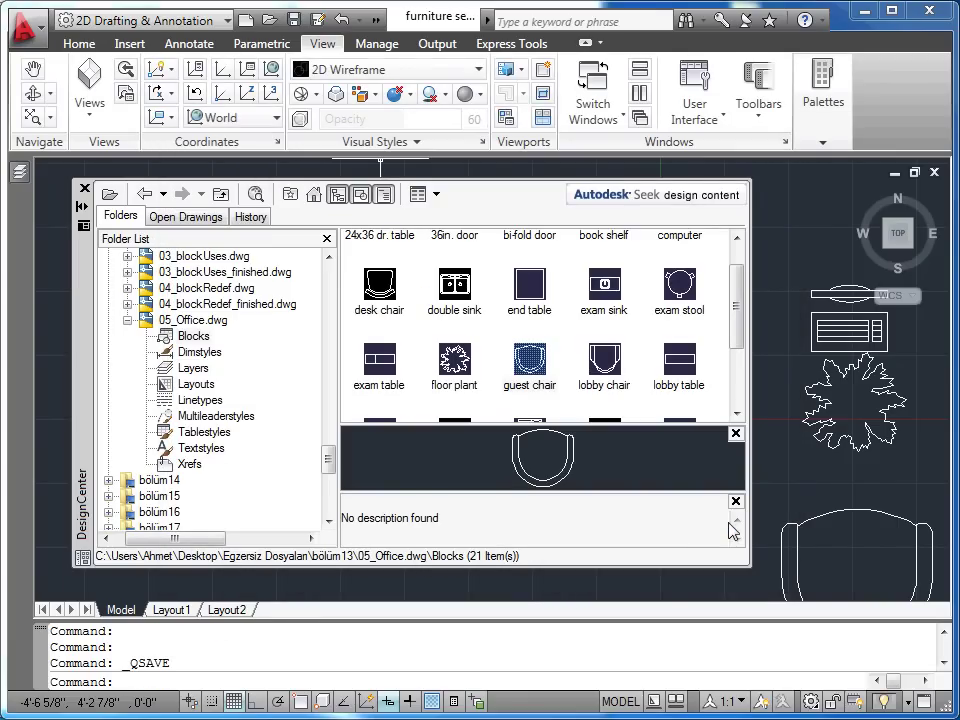